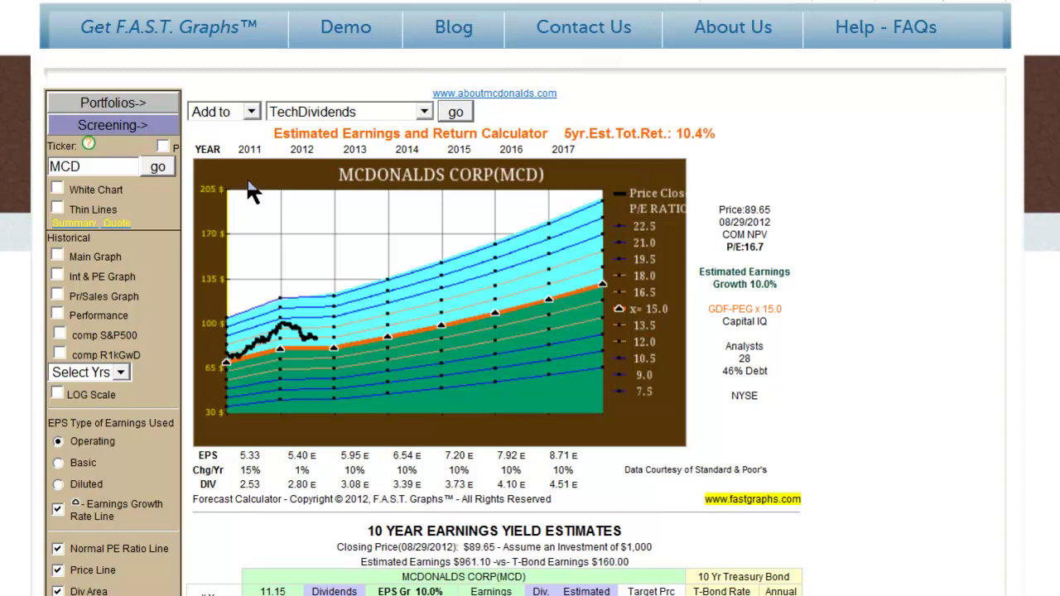
# Load O'Reilly Automotive (ORLY), whose forecast shows a 13.3% five-year estimated total return
pyautogui.moveTo(237, 353)
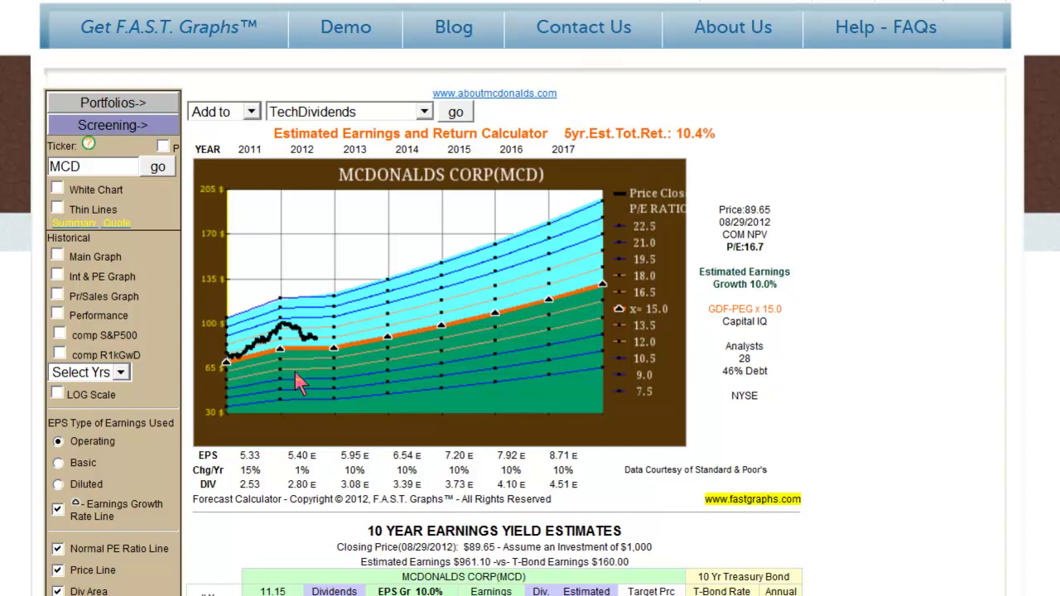
pyautogui.moveTo(454, 326)
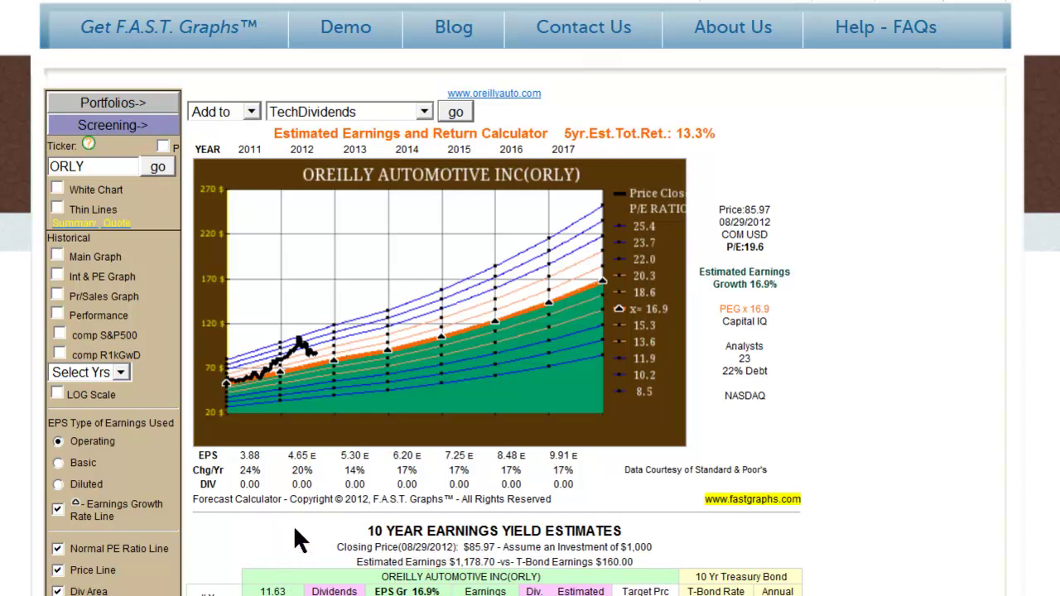
pyautogui.moveTo(338, 363)
pyautogui.moveTo(395, 349)
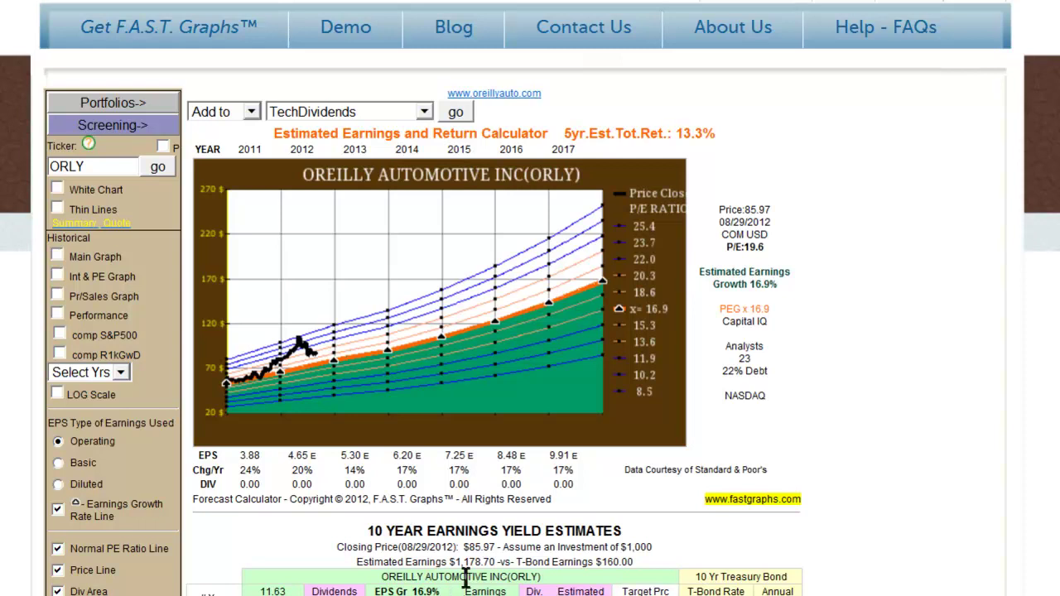
# Switch to Staples (SPLS), showing 21.5% estimated total return and 6.8% earnings growth
pyautogui.moveTo(287, 367)
pyautogui.moveTo(394, 394)
pyautogui.moveTo(606, 280)
pyautogui.moveTo(340, 394)
pyautogui.moveTo(336, 371)
pyautogui.moveTo(336, 347)
pyautogui.moveTo(323, 363)
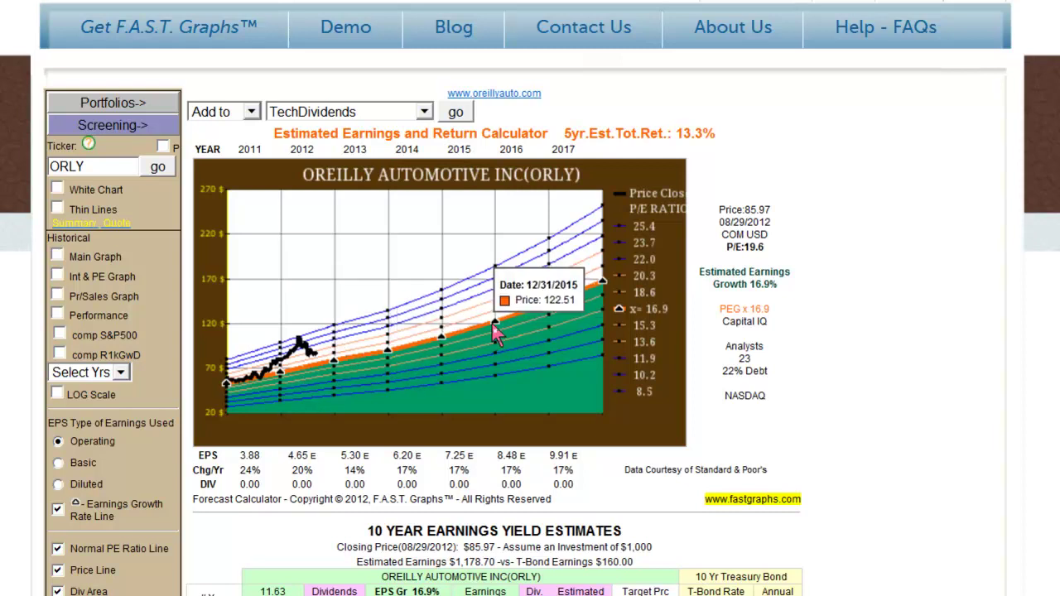
pyautogui.moveTo(601, 283)
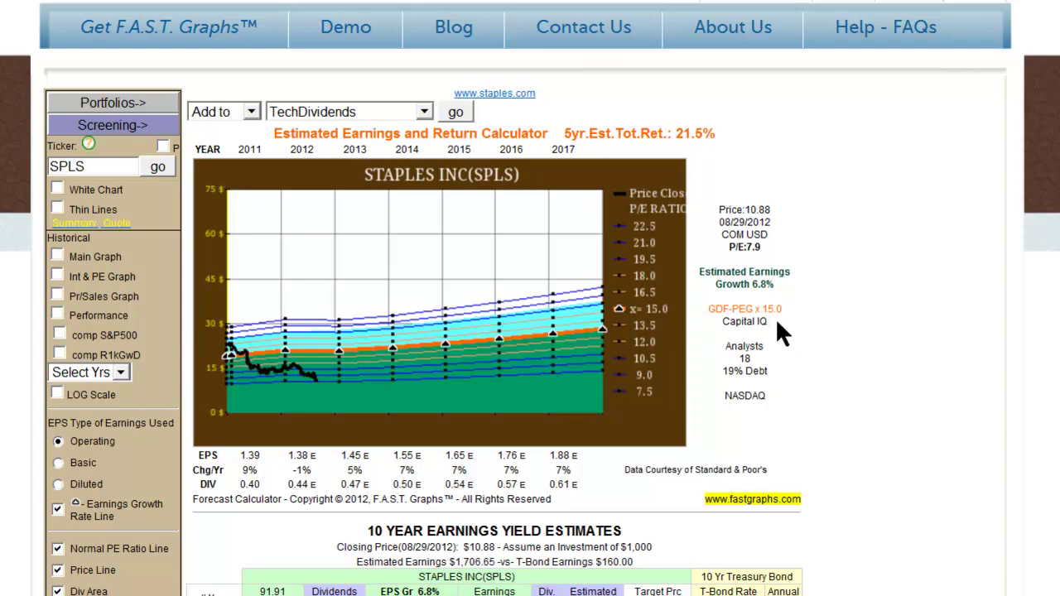
# Reload McDonald's (MCD), showing 10.4% estimated total return and 10.0% earnings growth
pyautogui.moveTo(339, 359)
pyautogui.moveTo(602, 329)
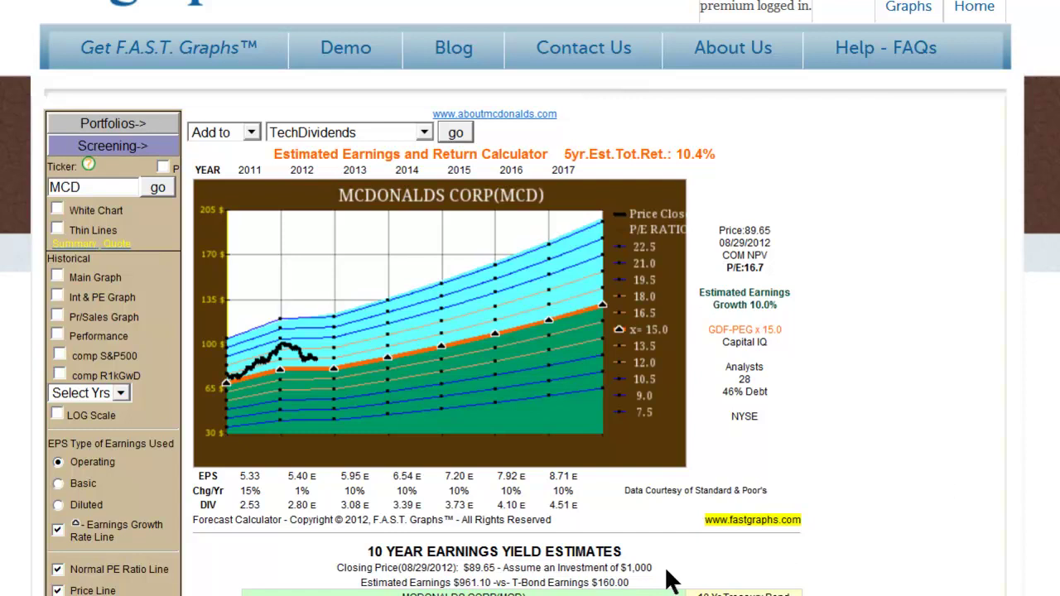
pyautogui.scroll(-3, 530, 298)
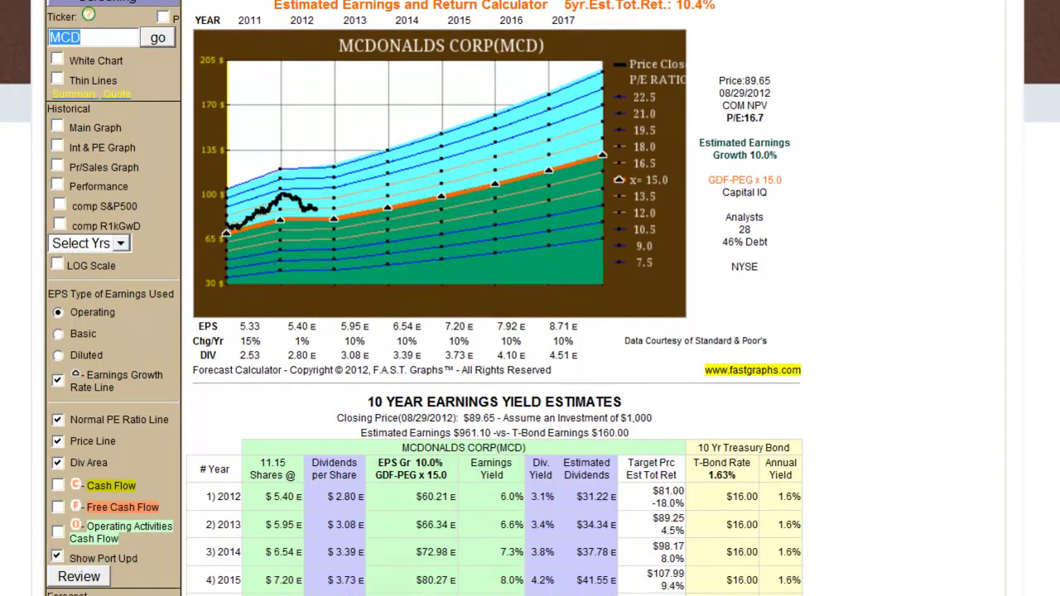
pyautogui.scroll(-3, 531, 298)
pyautogui.scroll(3, 530, 298)
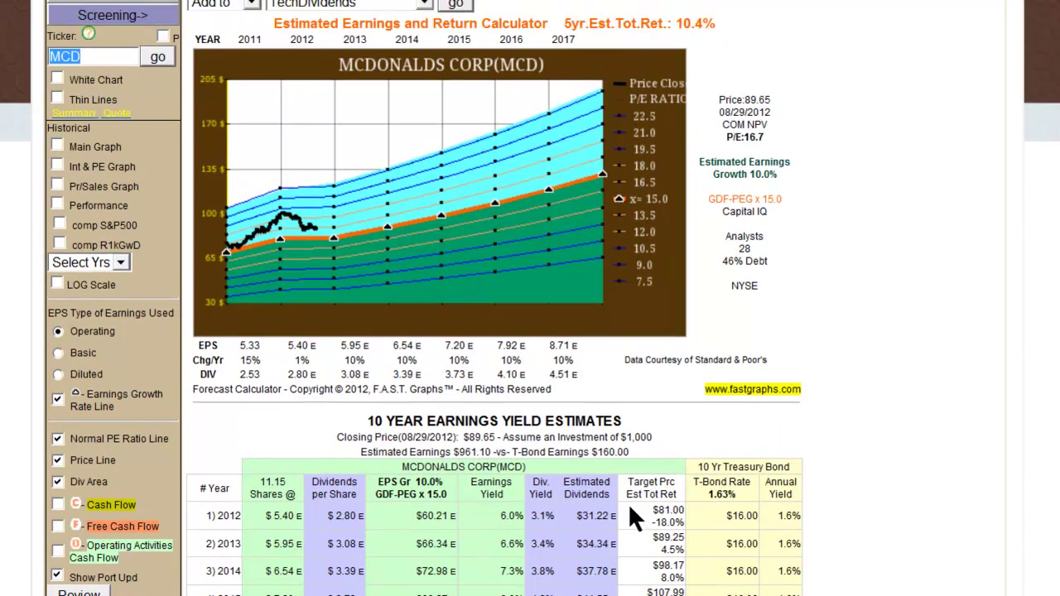
pyautogui.moveTo(333, 239)
pyautogui.moveTo(602, 175)
pyautogui.scroll(-3, 729, 498)
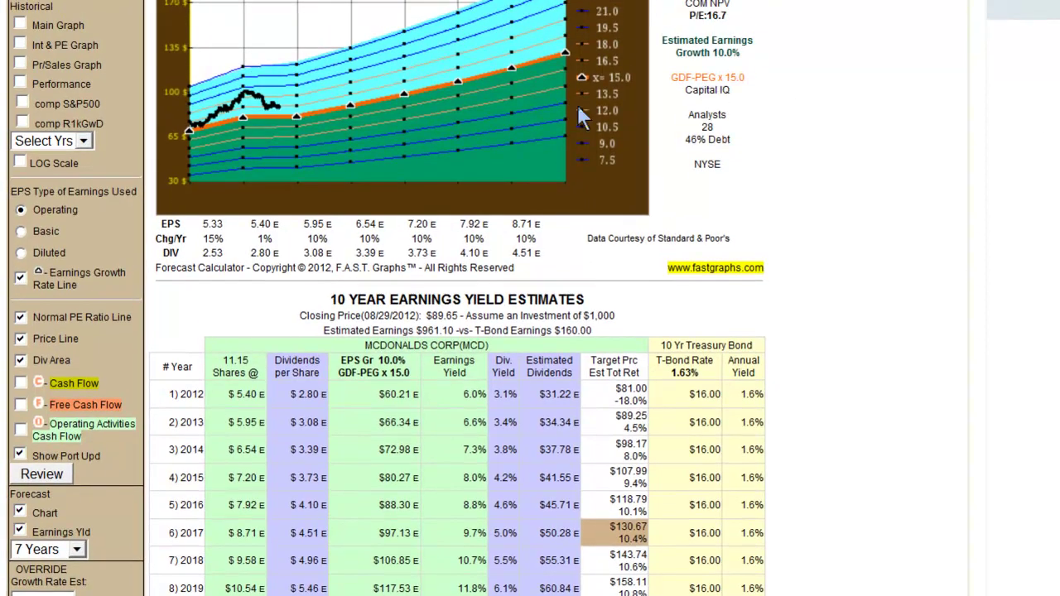
pyautogui.moveTo(565, 52)
pyautogui.scroll(-3, 456, 298)
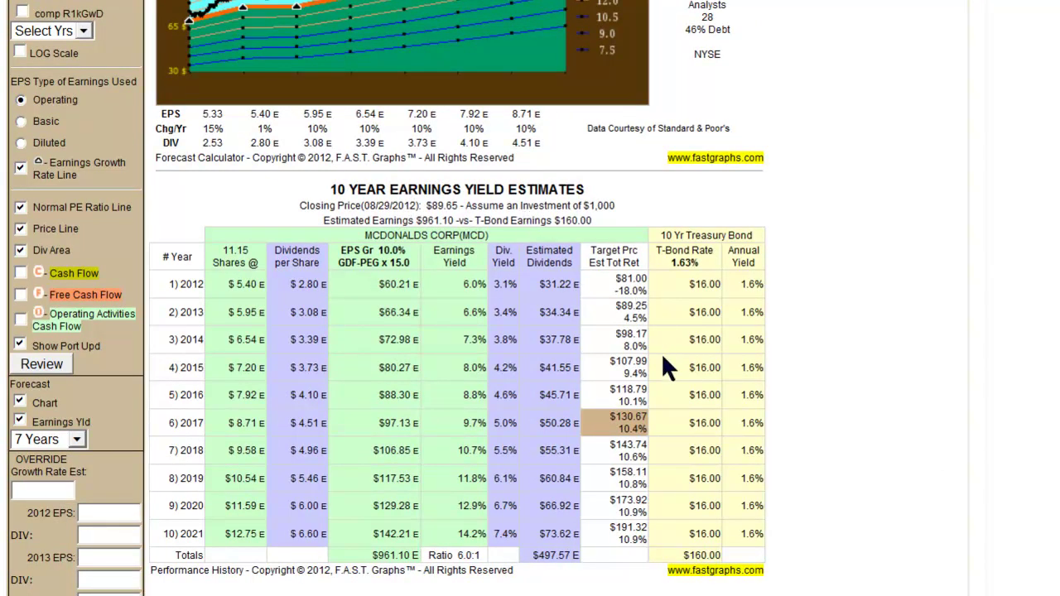
pyautogui.scroll(5, 456, 299)
pyautogui.moveTo(567, 108)
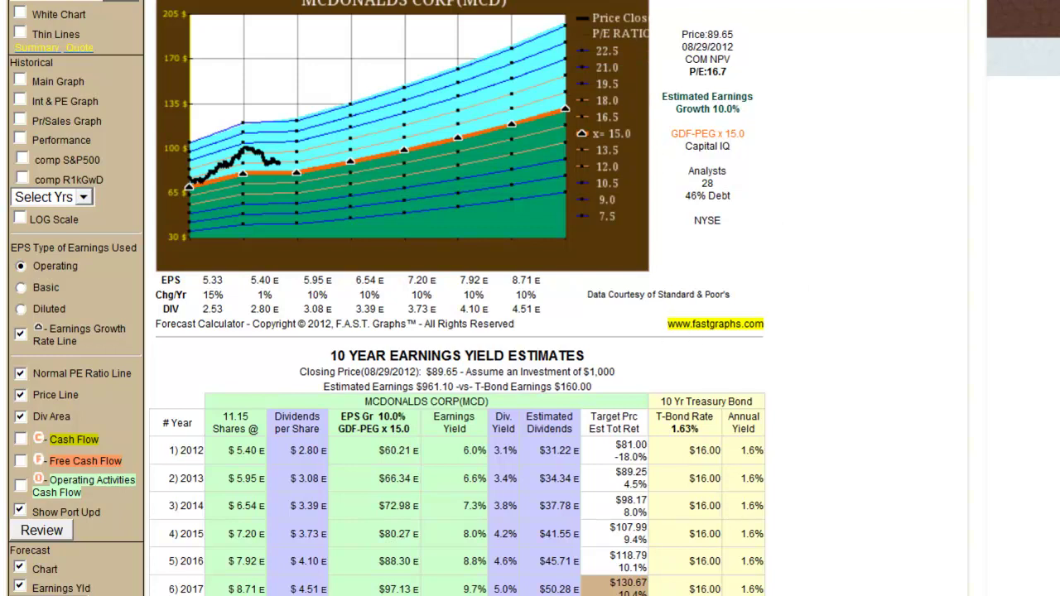
pyautogui.scroll(-3, 530, 298)
pyautogui.scroll(2, 530, 299)
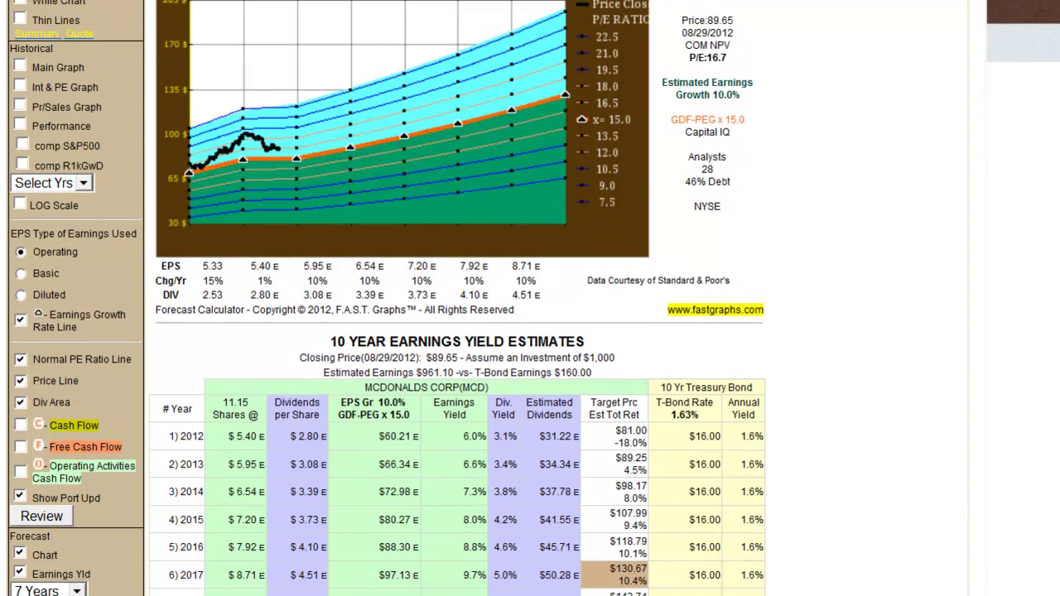
pyautogui.scroll(-1, 530, 298)
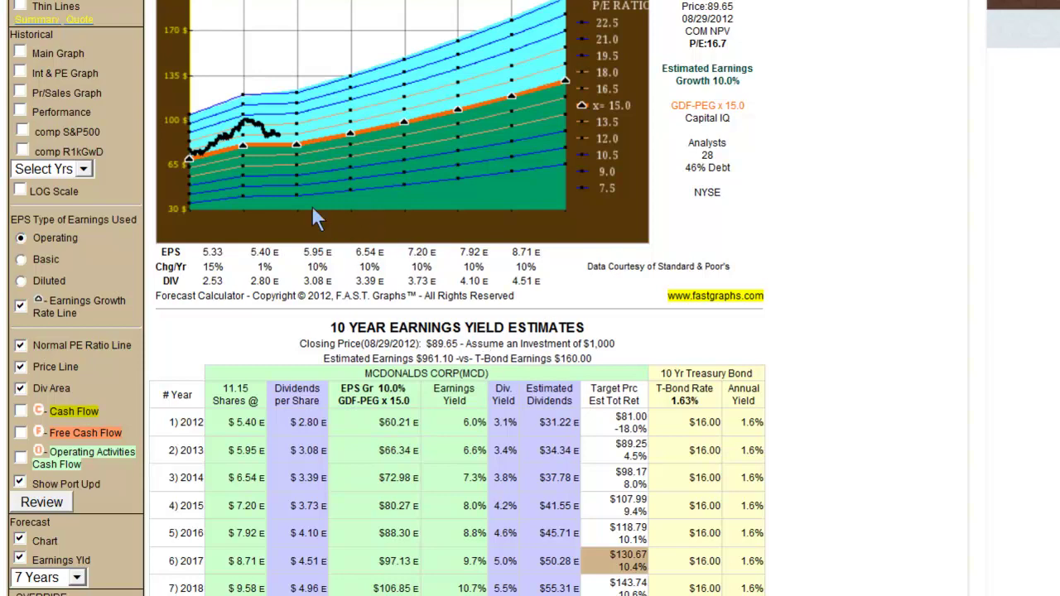
pyautogui.moveTo(298, 154)
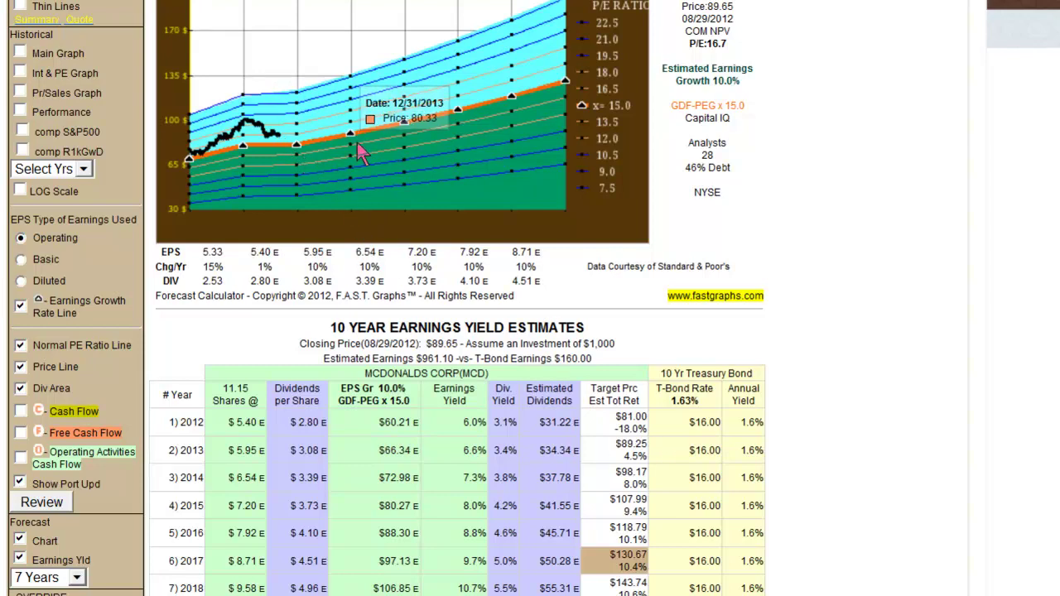
pyautogui.moveTo(351, 137)
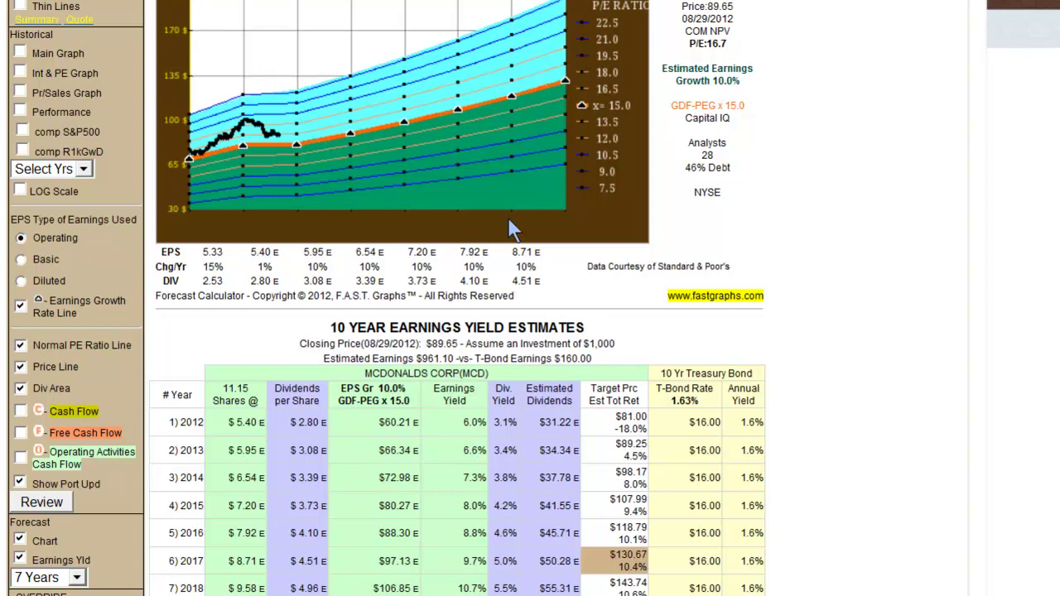
pyautogui.moveTo(404, 147)
pyautogui.moveTo(462, 108)
pyautogui.moveTo(511, 100)
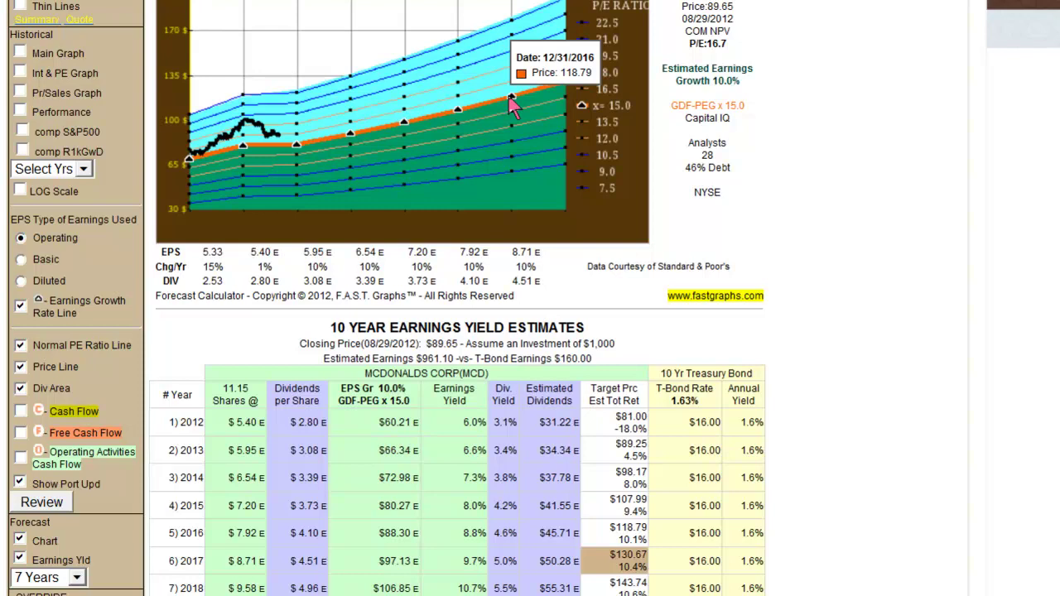
# Override McDonald's Growth Rate Est to 6%, dropping estimated total return to 7.5%
pyautogui.scroll(2, 530, 299)
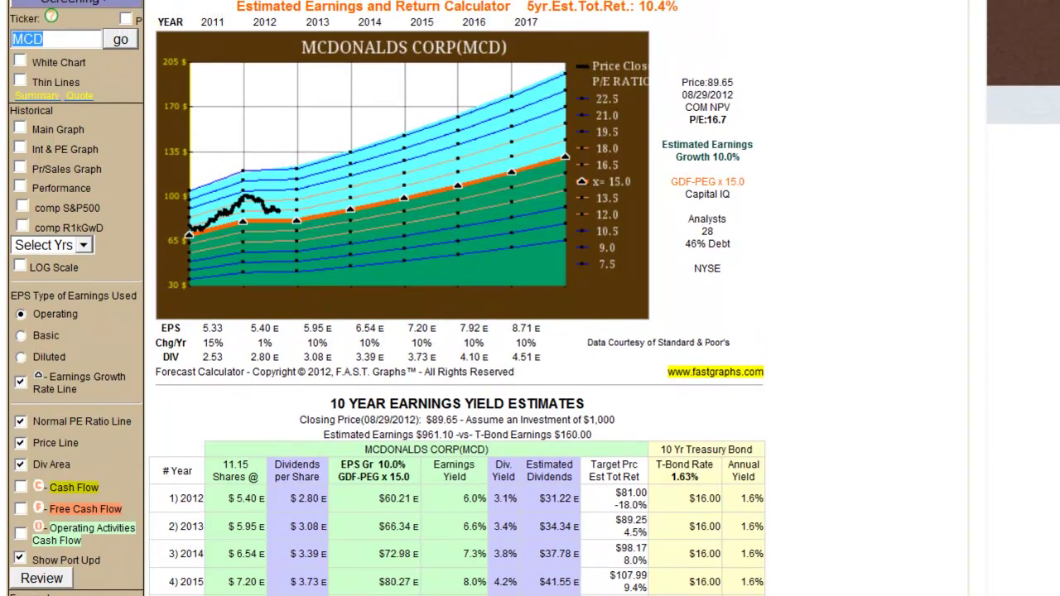
pyautogui.scroll(-1, 530, 298)
pyautogui.scroll(-7, 456, 298)
pyautogui.scroll(-1, 531, 298)
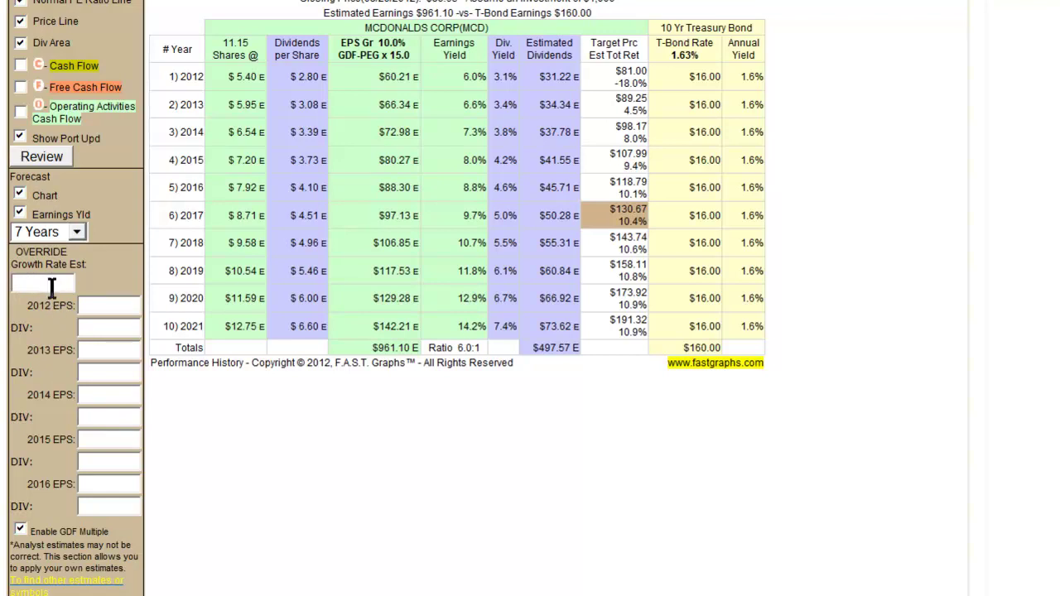
pyautogui.write('6')
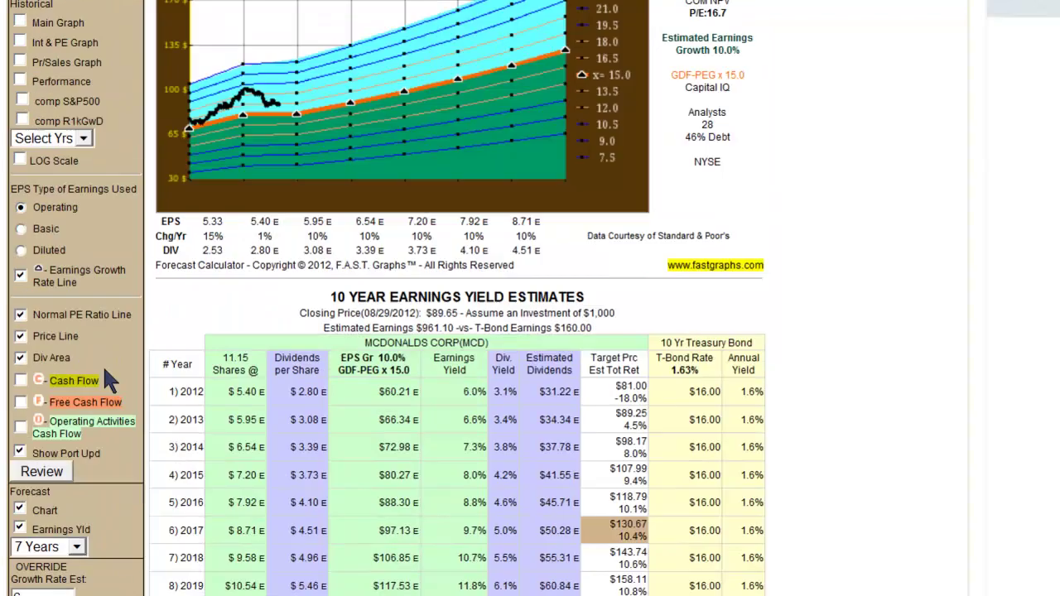
pyautogui.scroll(5, 137, 356)
pyautogui.click(120, 82)
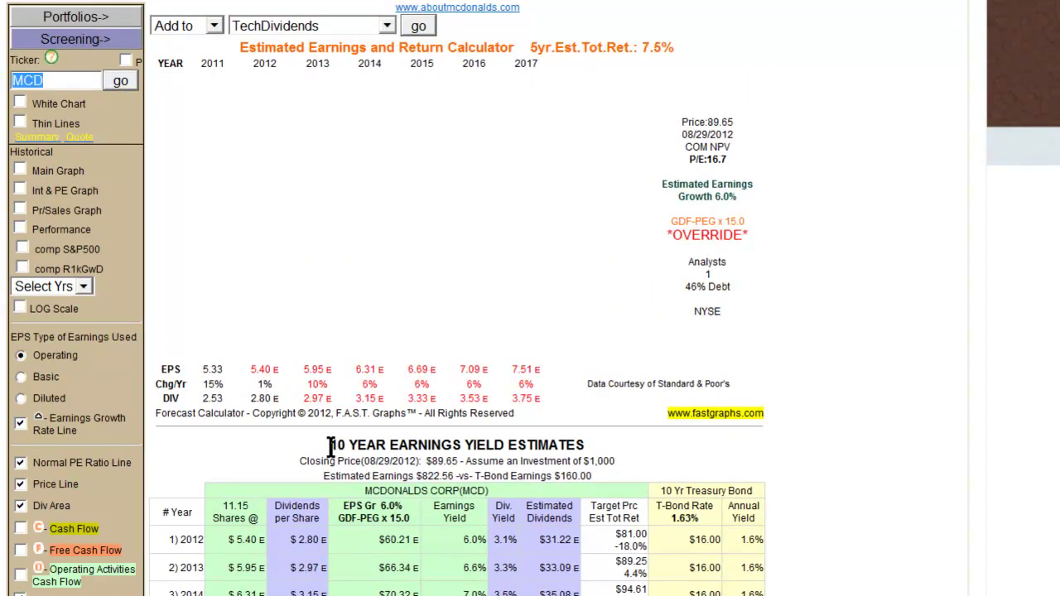
pyautogui.scroll(-3, 348, 456)
pyautogui.scroll(3, 323, 460)
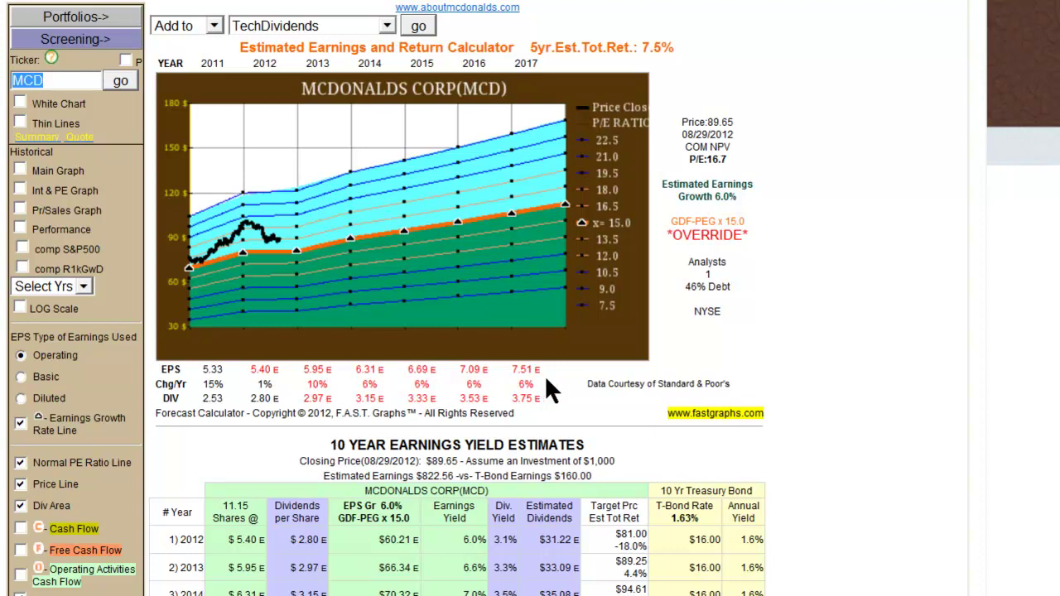
pyautogui.scroll(-2, 530, 298)
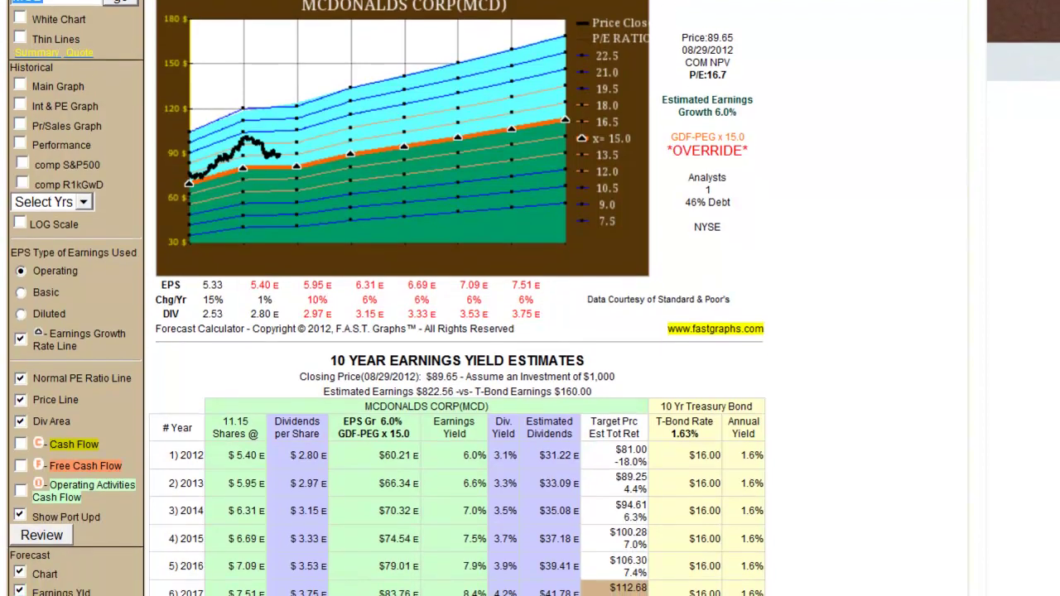
pyautogui.scroll(2, 531, 298)
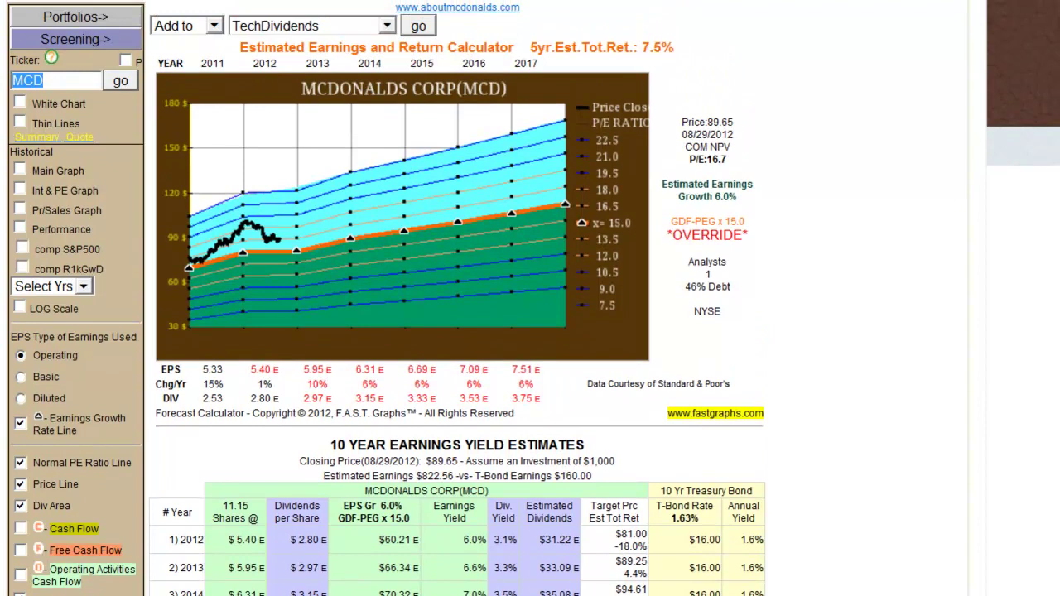
pyautogui.scroll(-2, 530, 299)
pyautogui.scroll(2, 530, 298)
pyautogui.scroll(-2, 530, 298)
pyautogui.scroll(2, 530, 298)
pyautogui.scroll(-8, 762, 511)
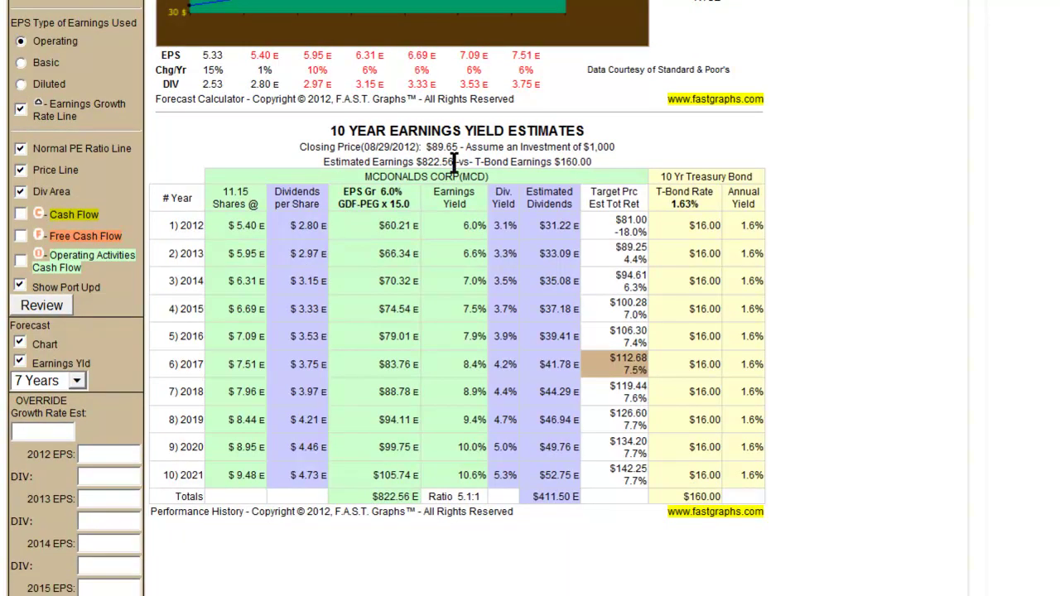
pyautogui.scroll(7, 455, 298)
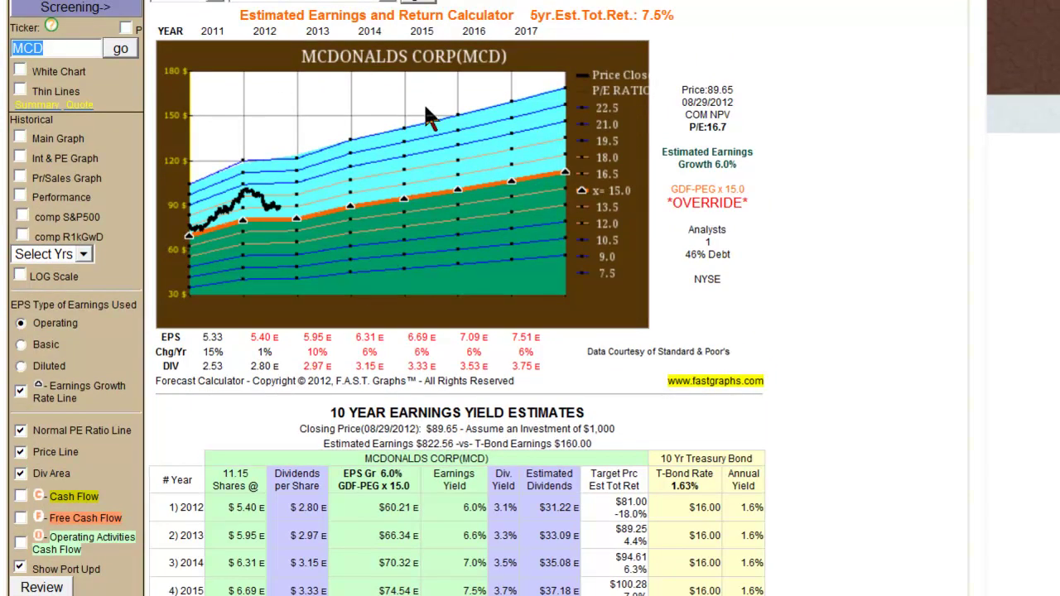
pyautogui.scroll(-7, 455, 298)
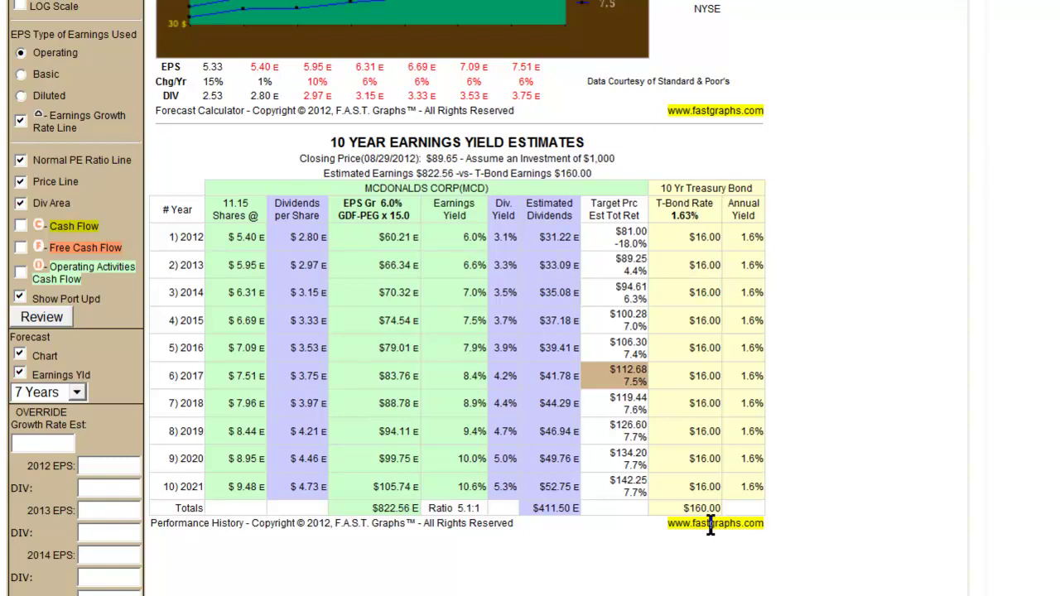
# Load Tractor Supply (TSCO), showing 18.7% earnings growth and 10.9% estimated total return
pyautogui.scroll(5, 531, 299)
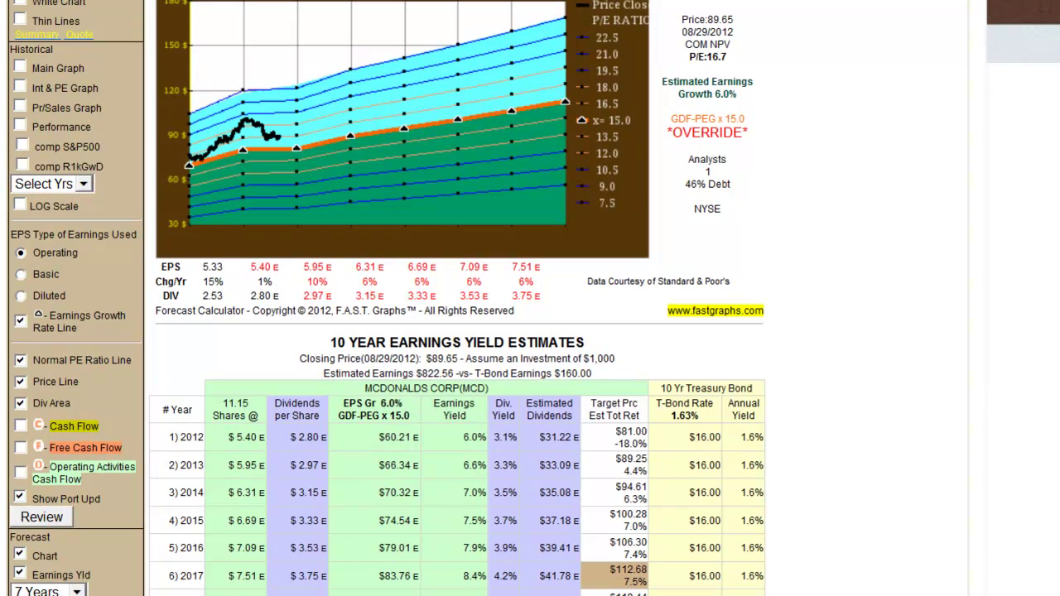
pyautogui.scroll(-2, 256, 165)
pyautogui.scroll(2, 256, 19)
pyautogui.scroll(-1, 999, 266)
pyautogui.scroll(-4, 971, 472)
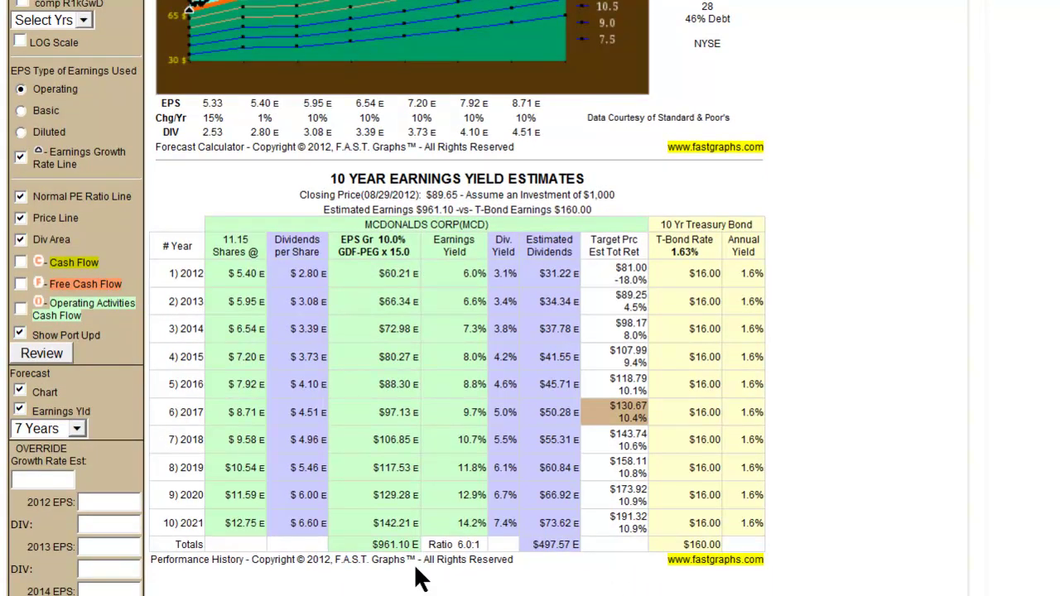
pyautogui.scroll(-1, 531, 299)
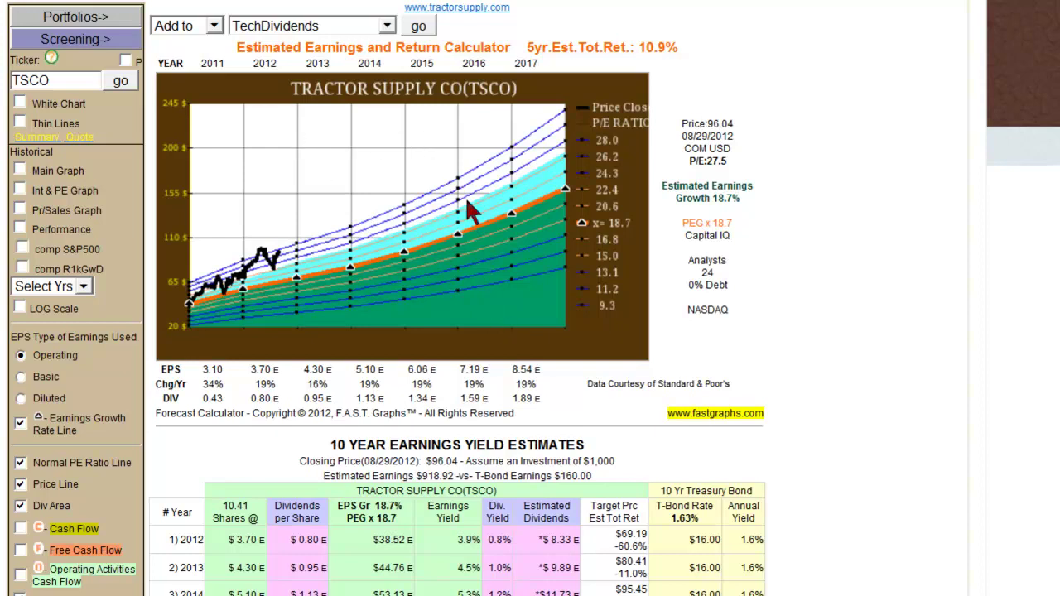
pyautogui.scroll(-3, 456, 298)
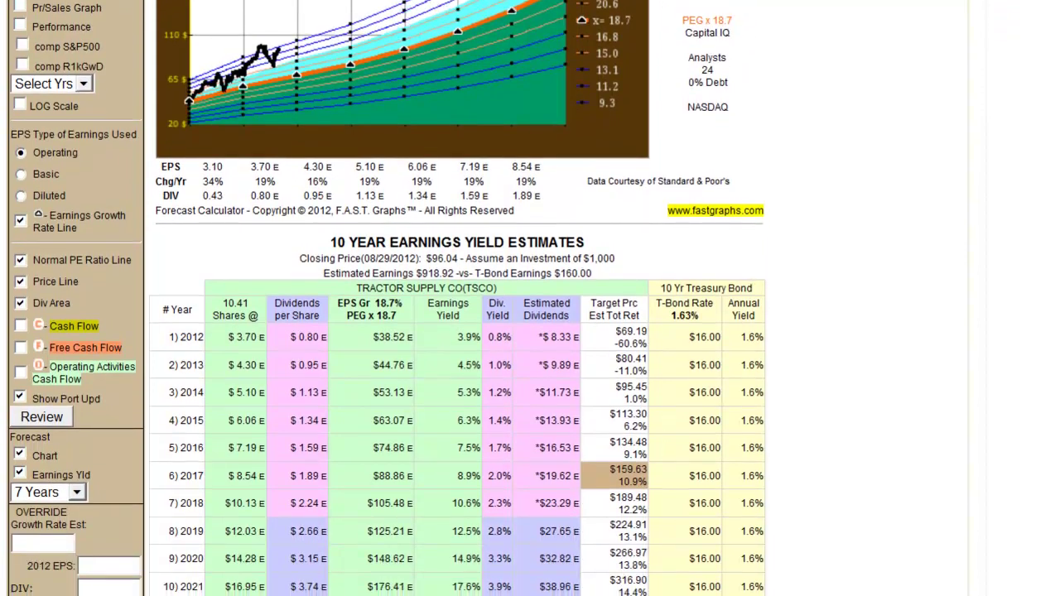
pyautogui.scroll(-1, 530, 299)
pyautogui.scroll(-1, 929, 306)
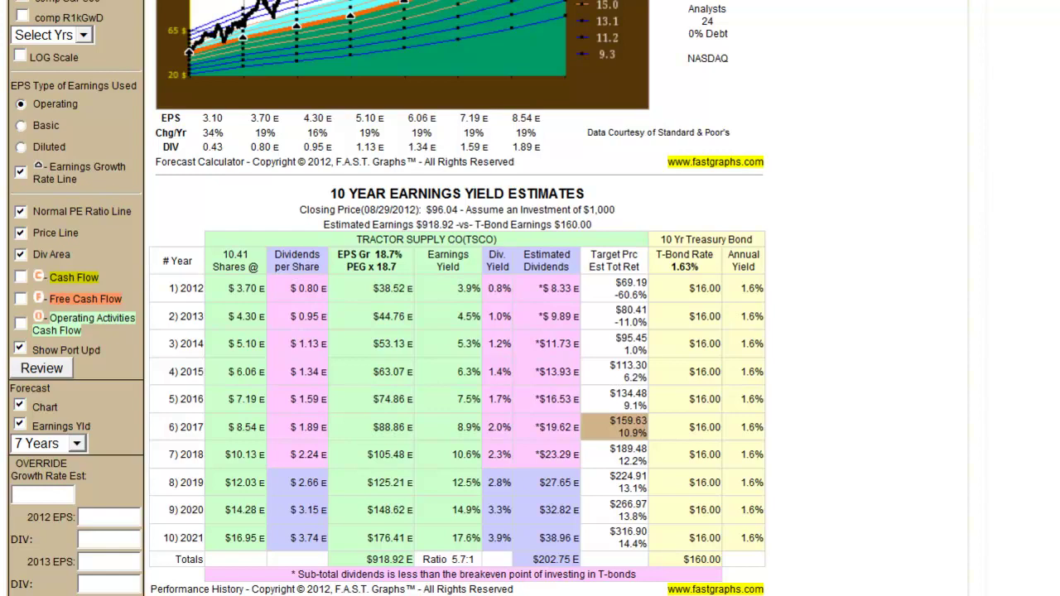
pyautogui.scroll(3, 455, 298)
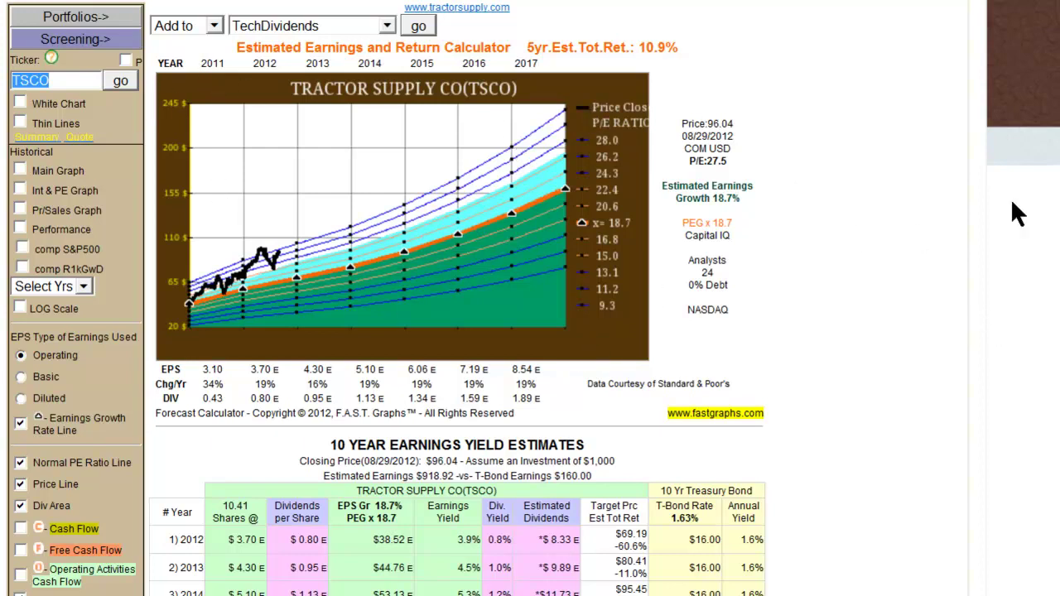
pyautogui.scroll(-3, 628, 207)
pyautogui.scroll(-1, 388, 299)
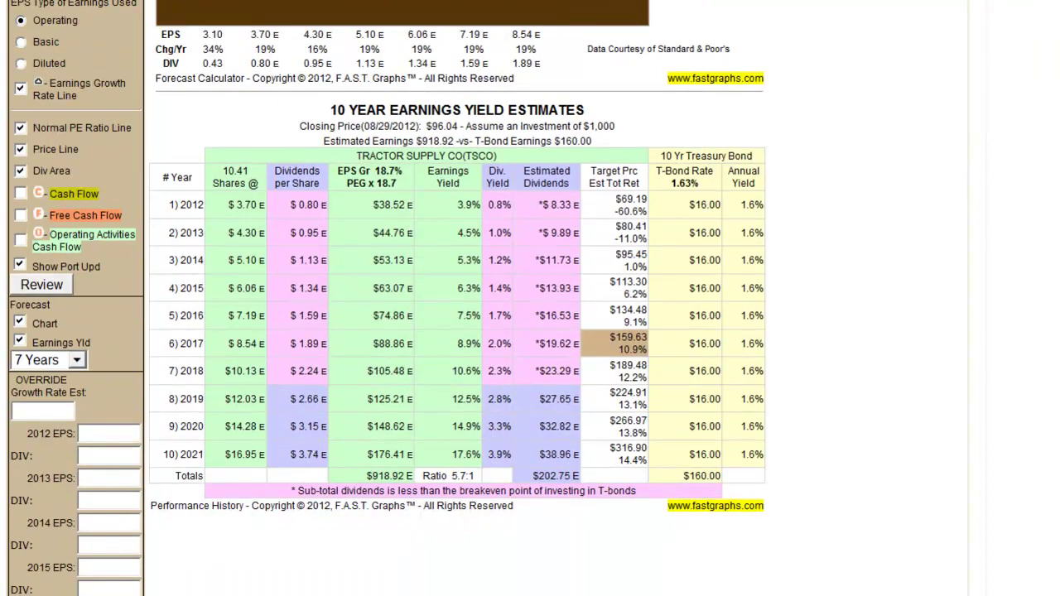
pyautogui.scroll(1, 388, 298)
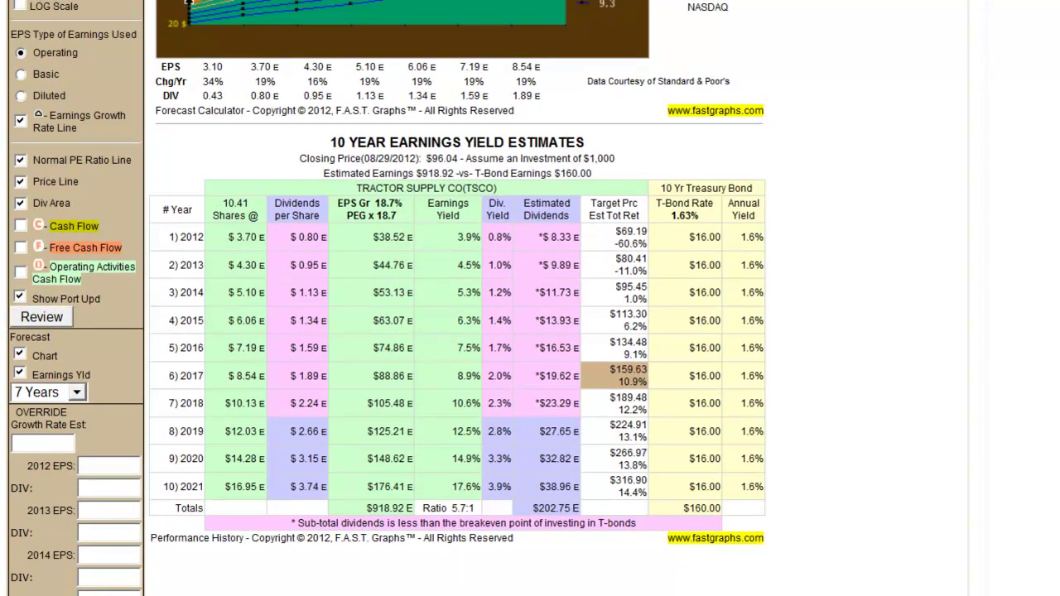
pyautogui.scroll(3, 787, 372)
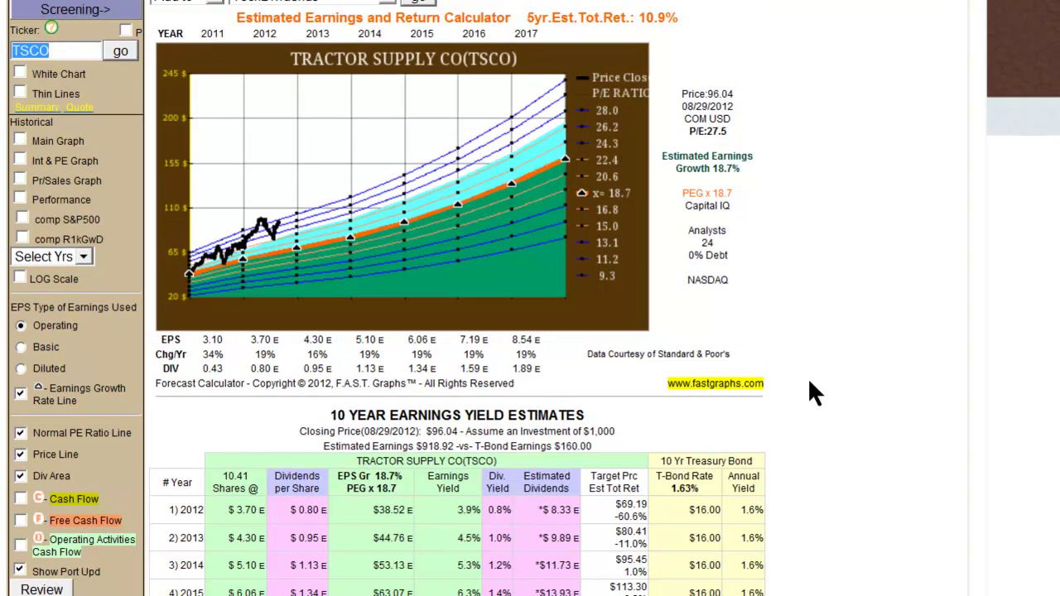
pyautogui.scroll(-1, 531, 298)
pyautogui.scroll(1, 530, 299)
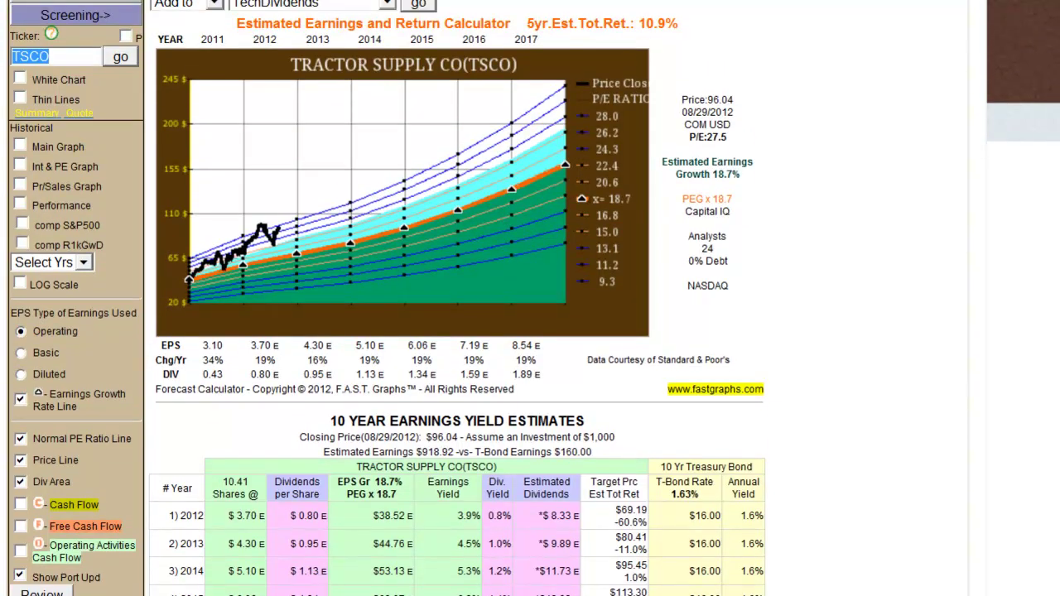
pyautogui.scroll(1, 530, 299)
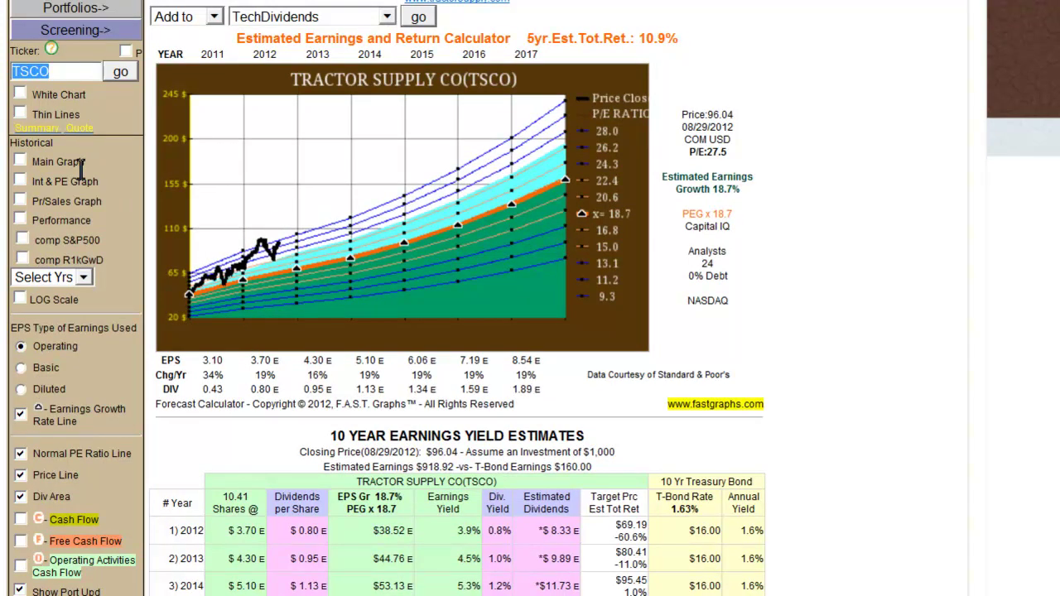
# Enable the Historical Main Graph to show TSCO's 15-year chart: 22.4% growth, normal P/E 16.7
pyautogui.click(21, 159)
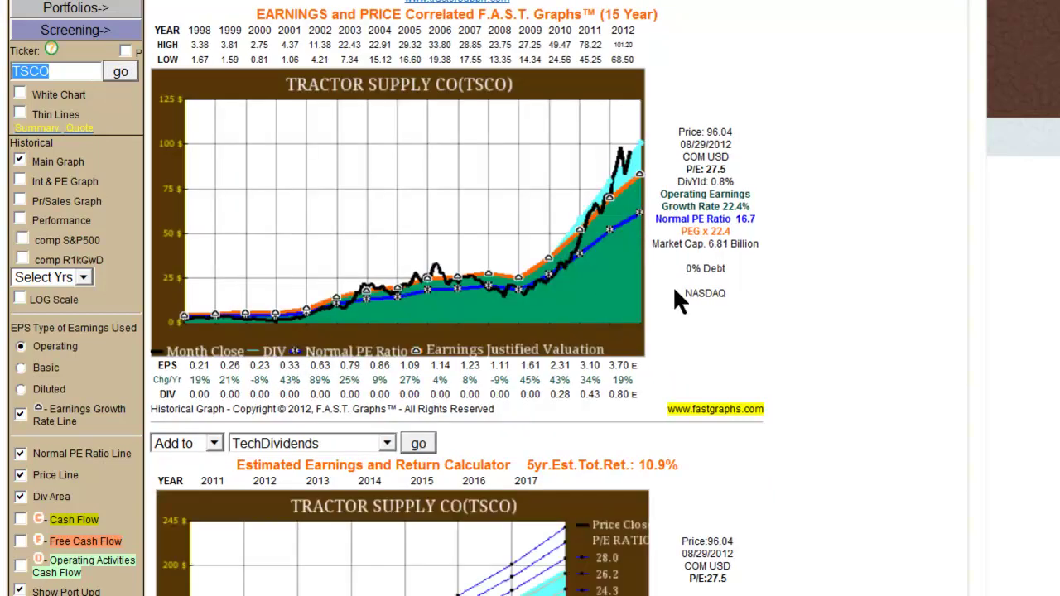
pyautogui.scroll(-2, 861, 509)
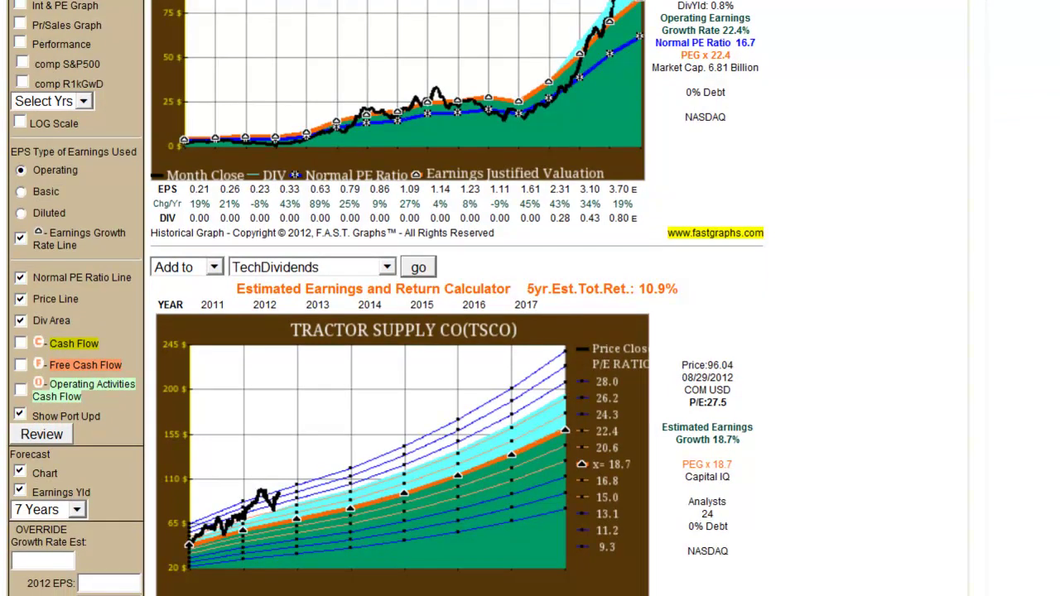
pyautogui.scroll(1, 1052, 285)
pyautogui.scroll(1, 530, 298)
pyautogui.scroll(-2, 828, 431)
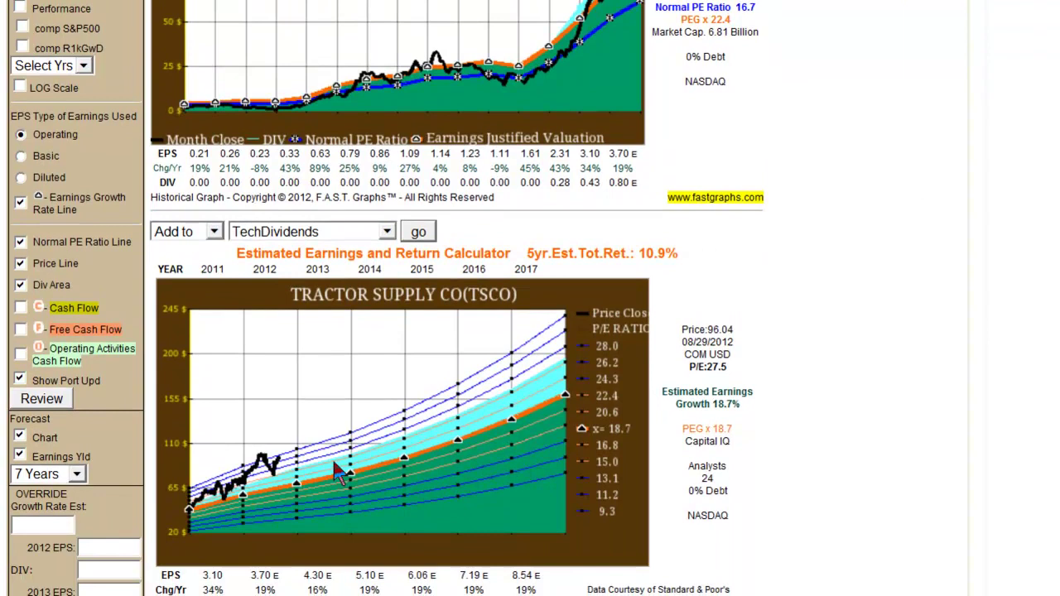
pyautogui.scroll(4, 531, 298)
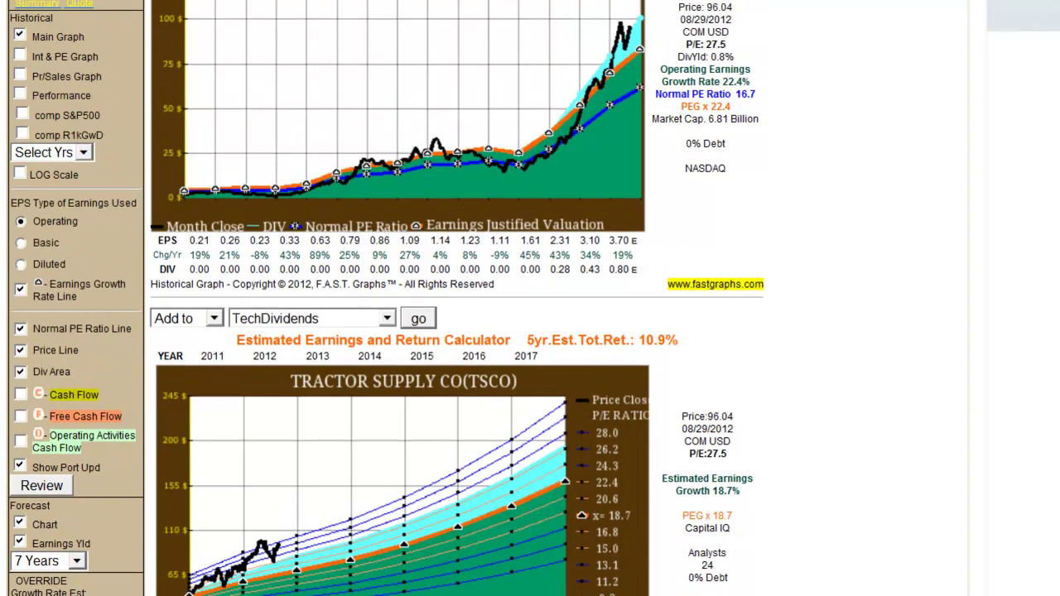